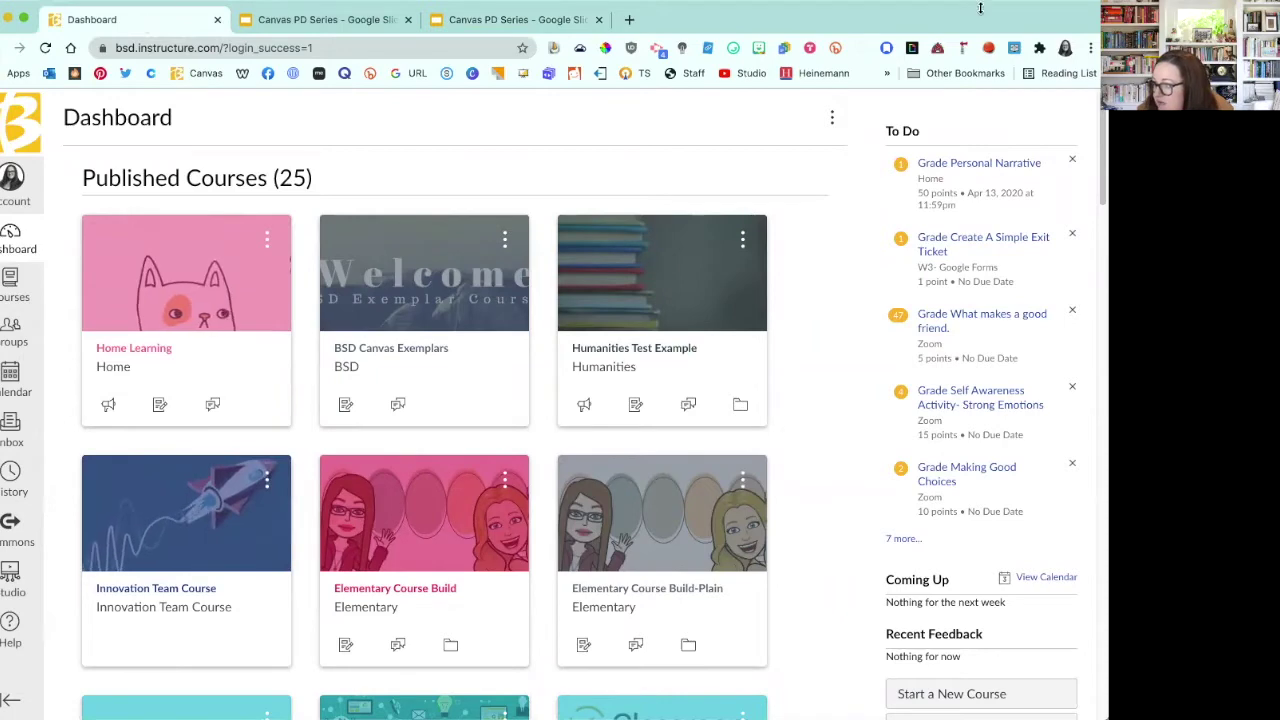
# - Open the teacher's personal sandbox course from the unpublished courses on the dashboard
pyautogui.scroll(-3, 837, 248)
pyautogui.scroll(-20, 837, 248)
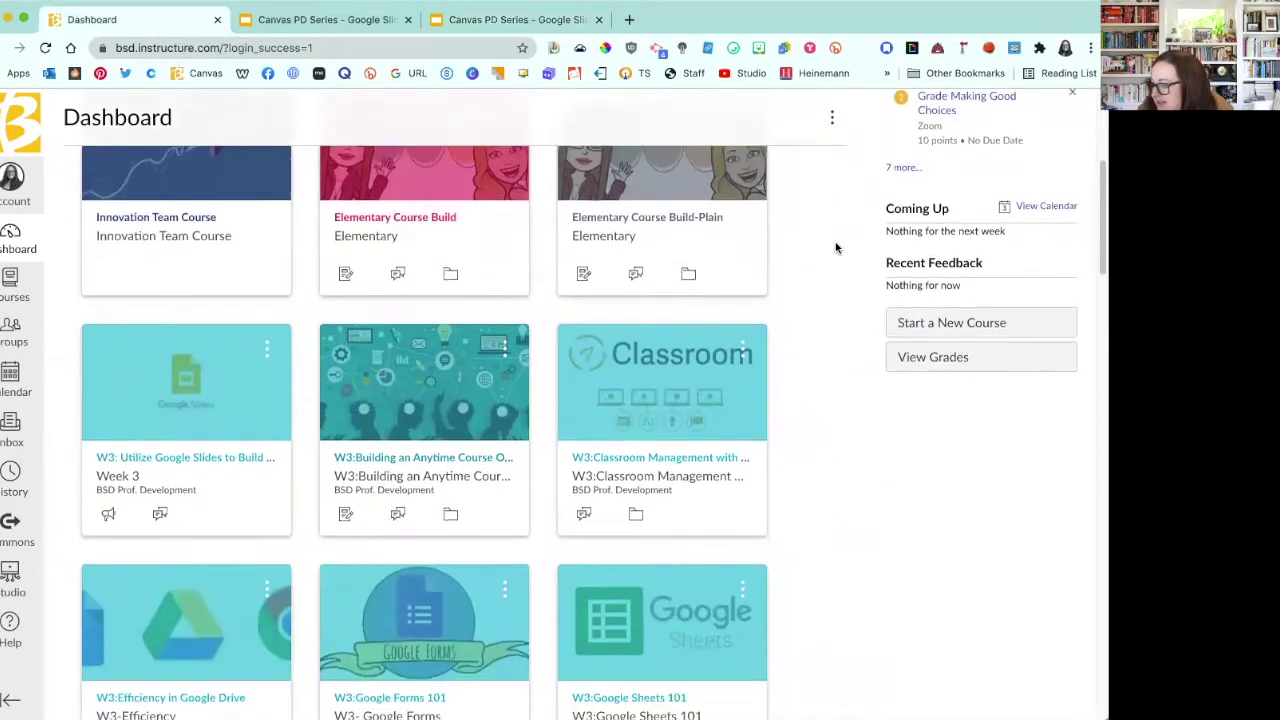
pyautogui.scroll(-15, 837, 248)
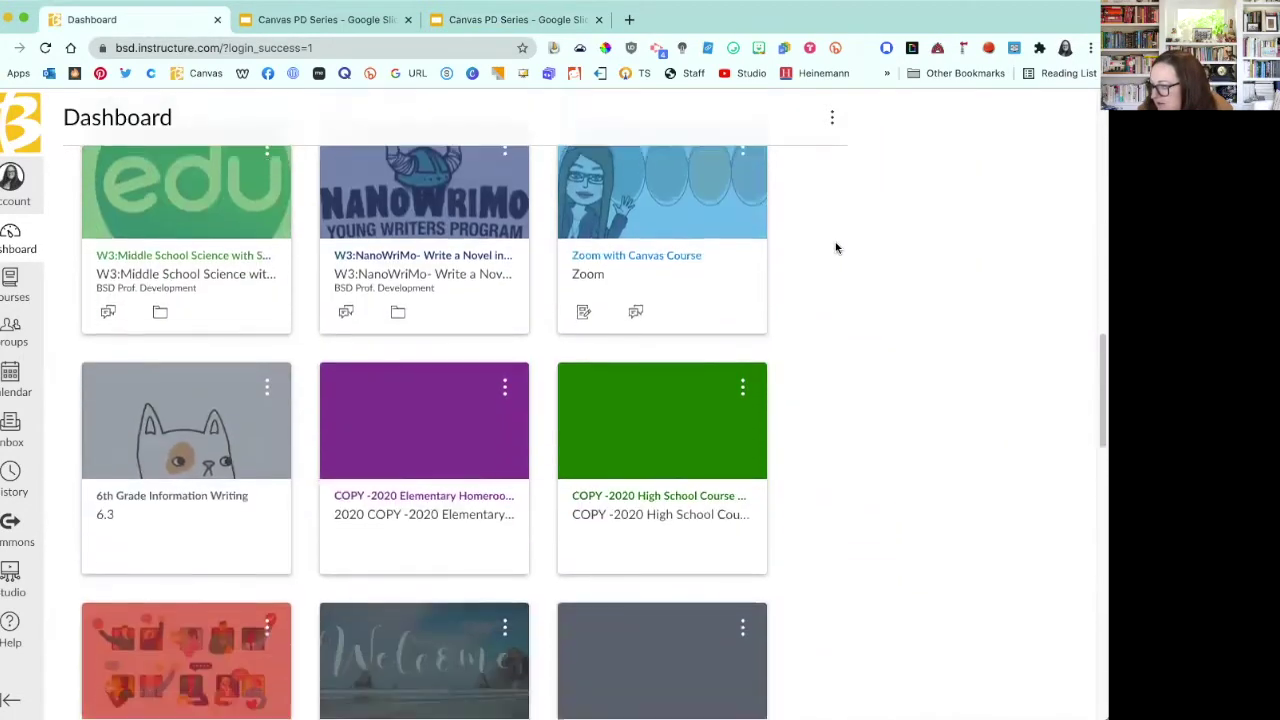
pyautogui.scroll(-6, 837, 248)
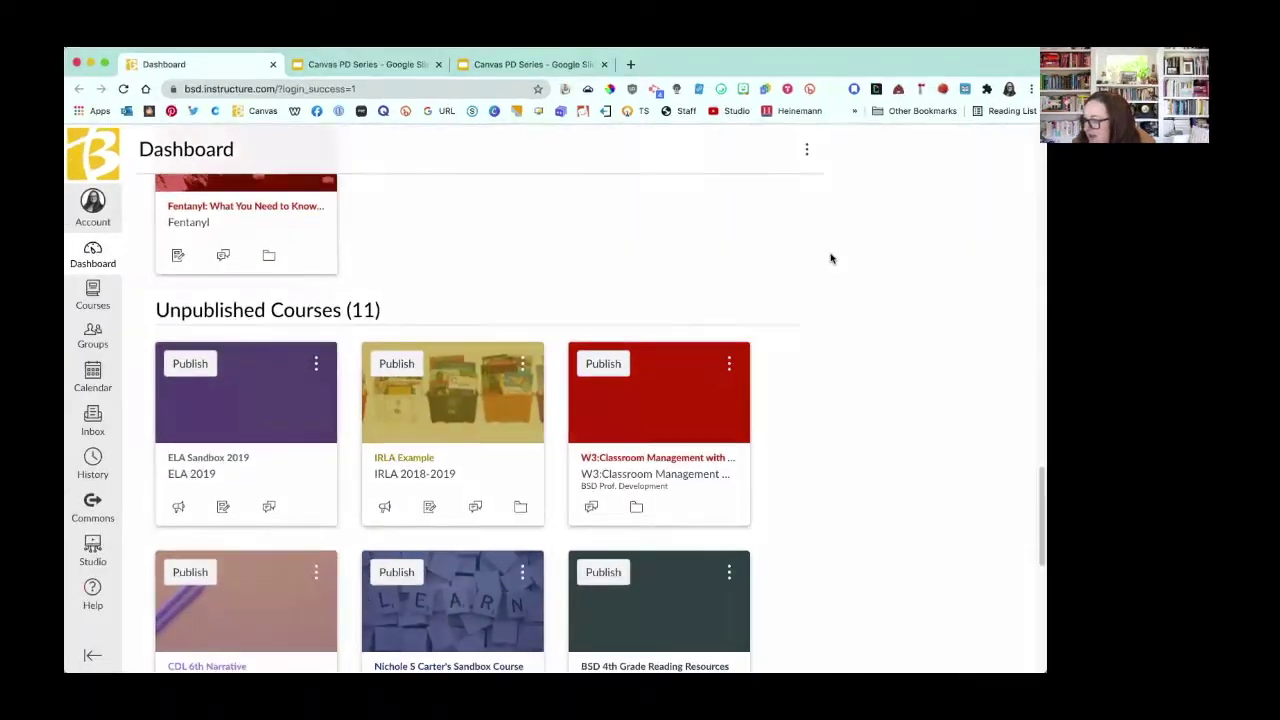
pyautogui.scroll(-3, 830, 258)
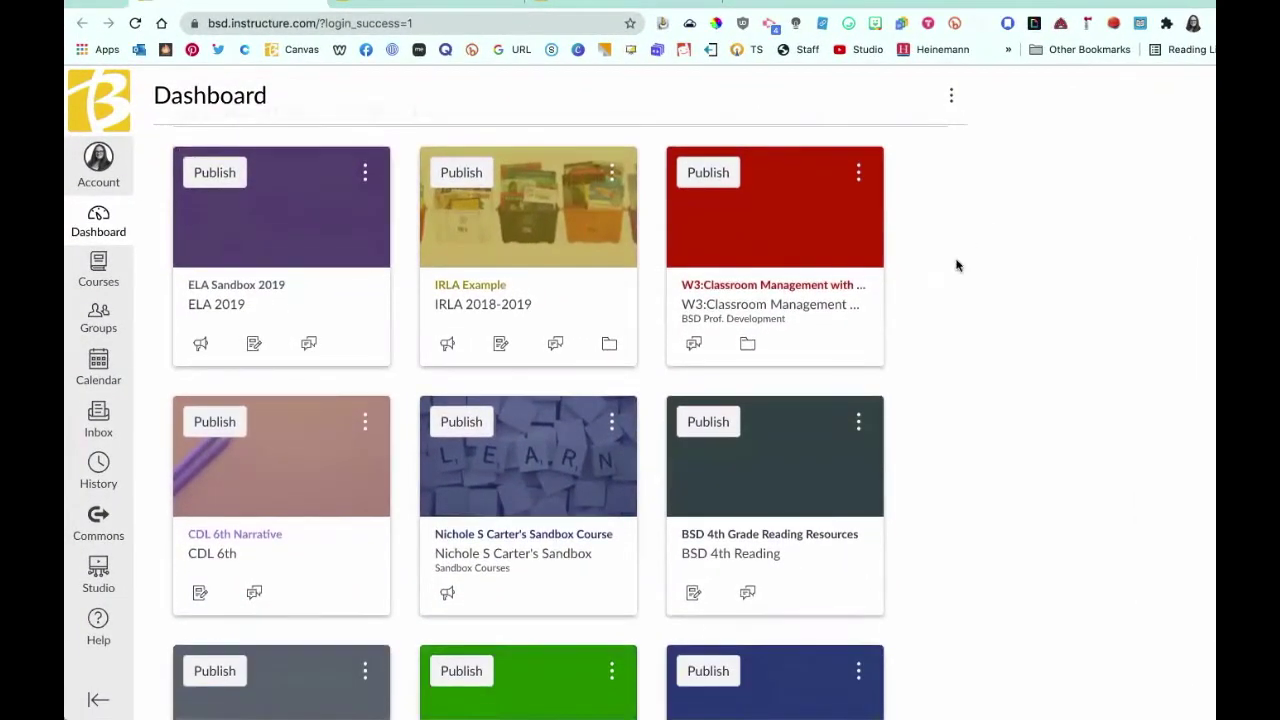
pyautogui.scroll(-1, 957, 263)
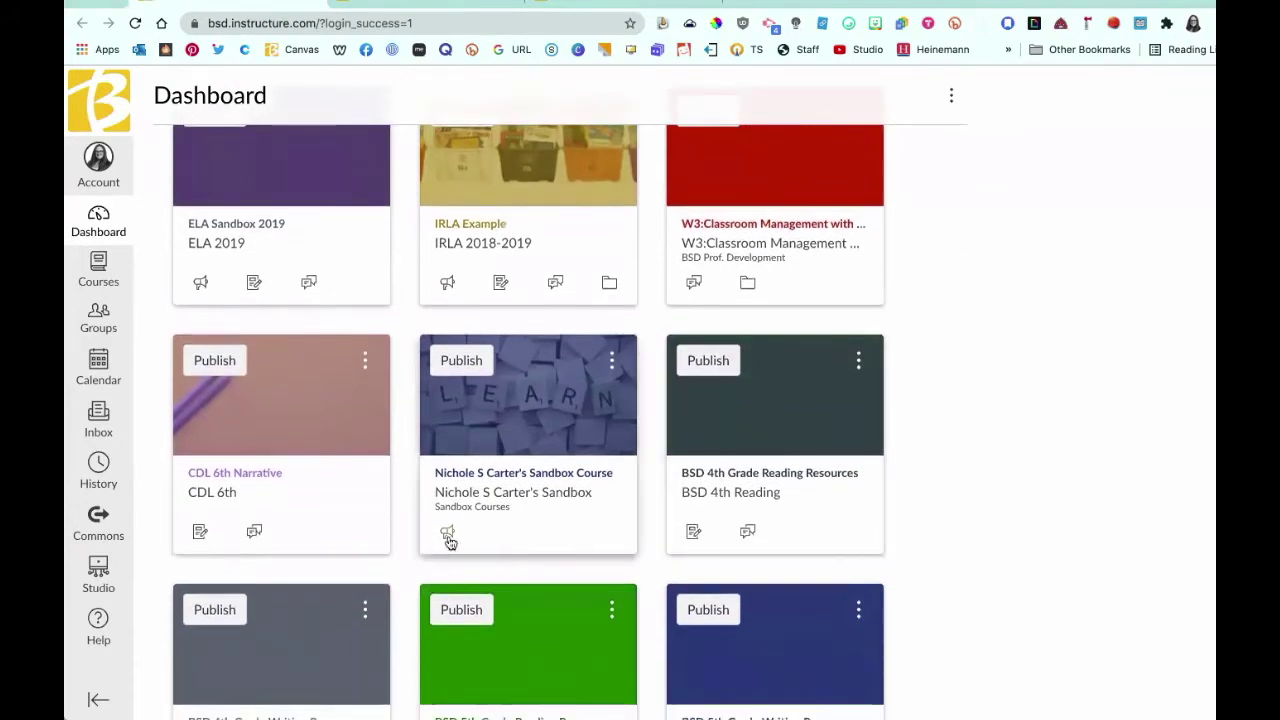
pyautogui.scroll(-3, 1007, 325)
pyautogui.scroll(-2, 1007, 330)
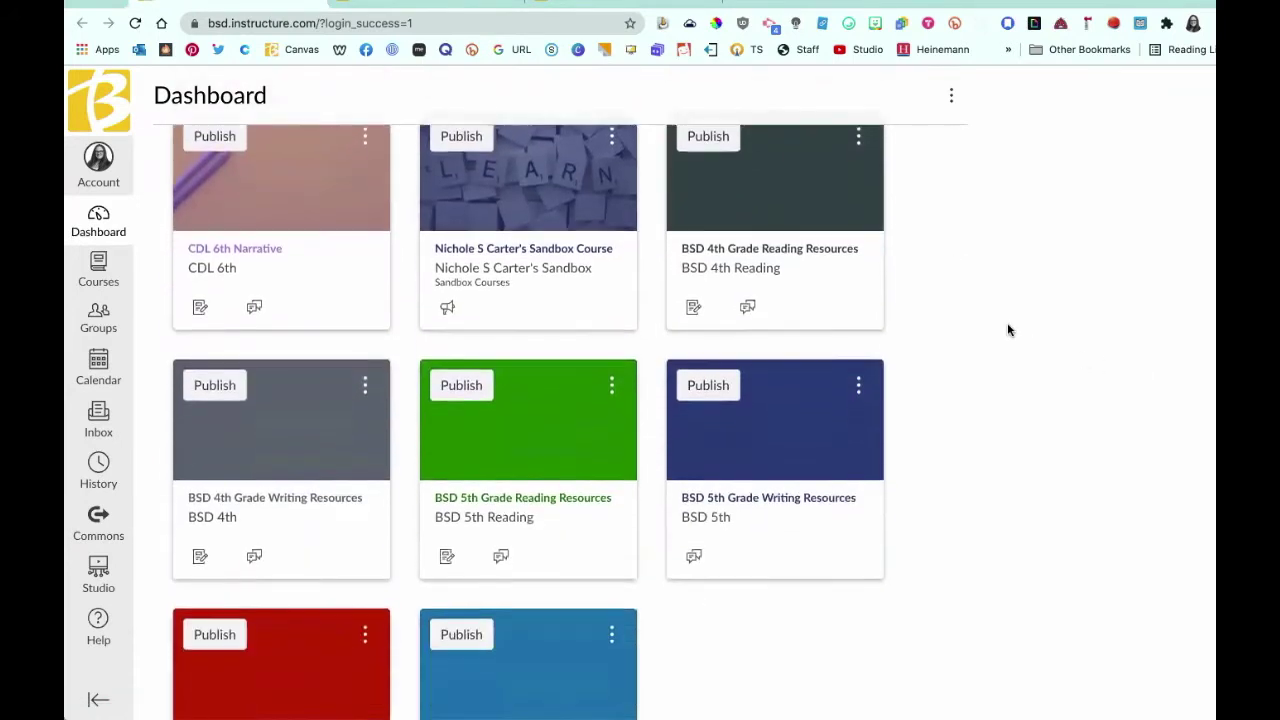
pyautogui.click(497, 251)
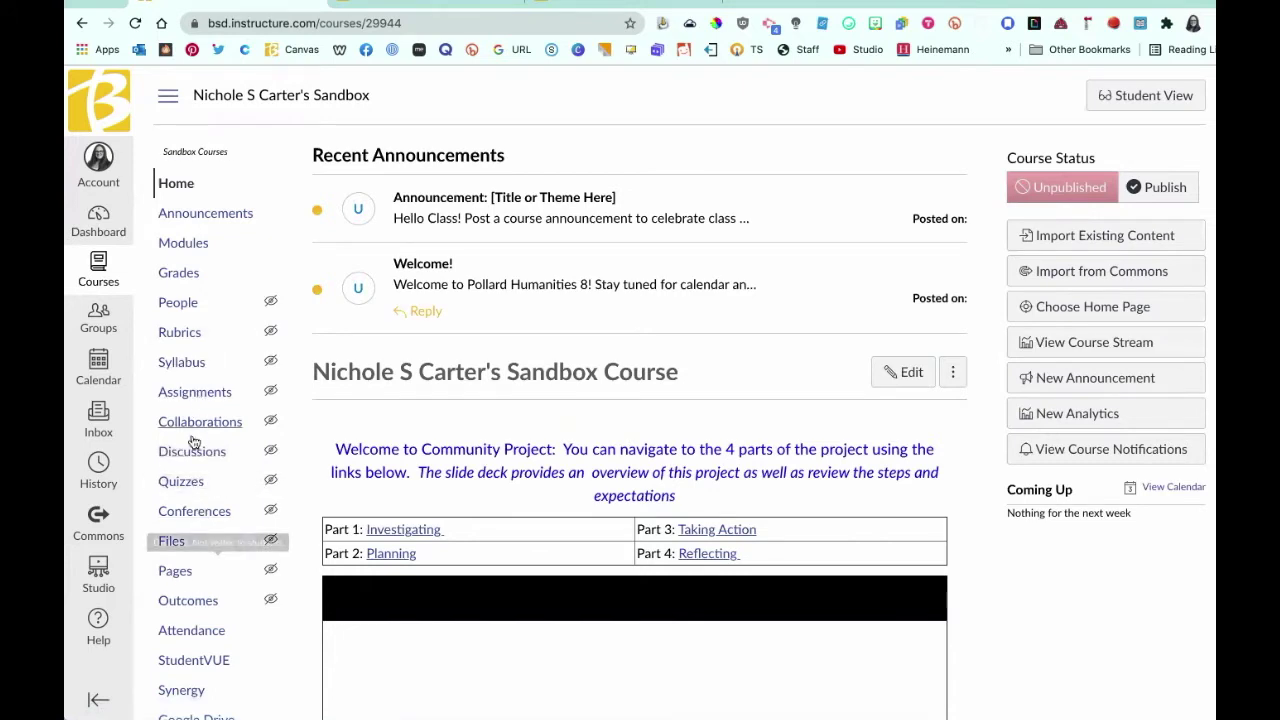
# - Review the sandbox course's modules, from the Mountain Language Quiz through the Civil War weeks and the Seneca Falls unit
pyautogui.click(172, 250)
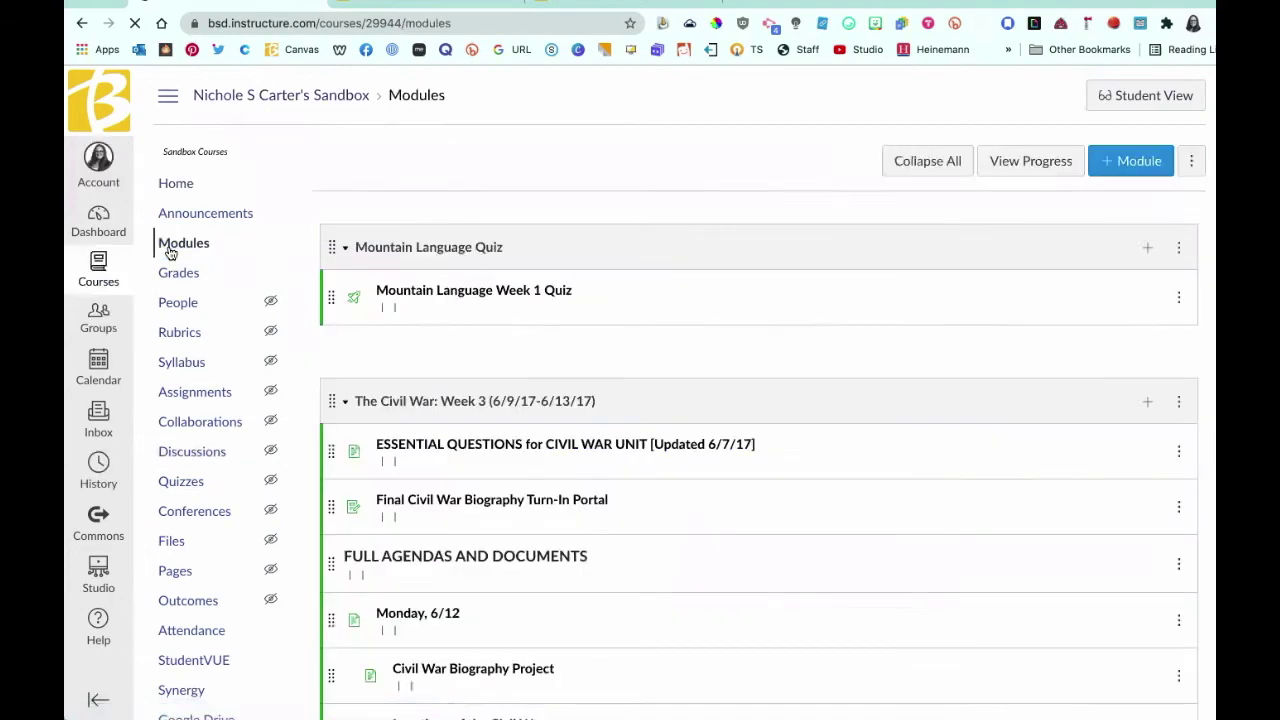
pyautogui.scroll(-10, 794, 286)
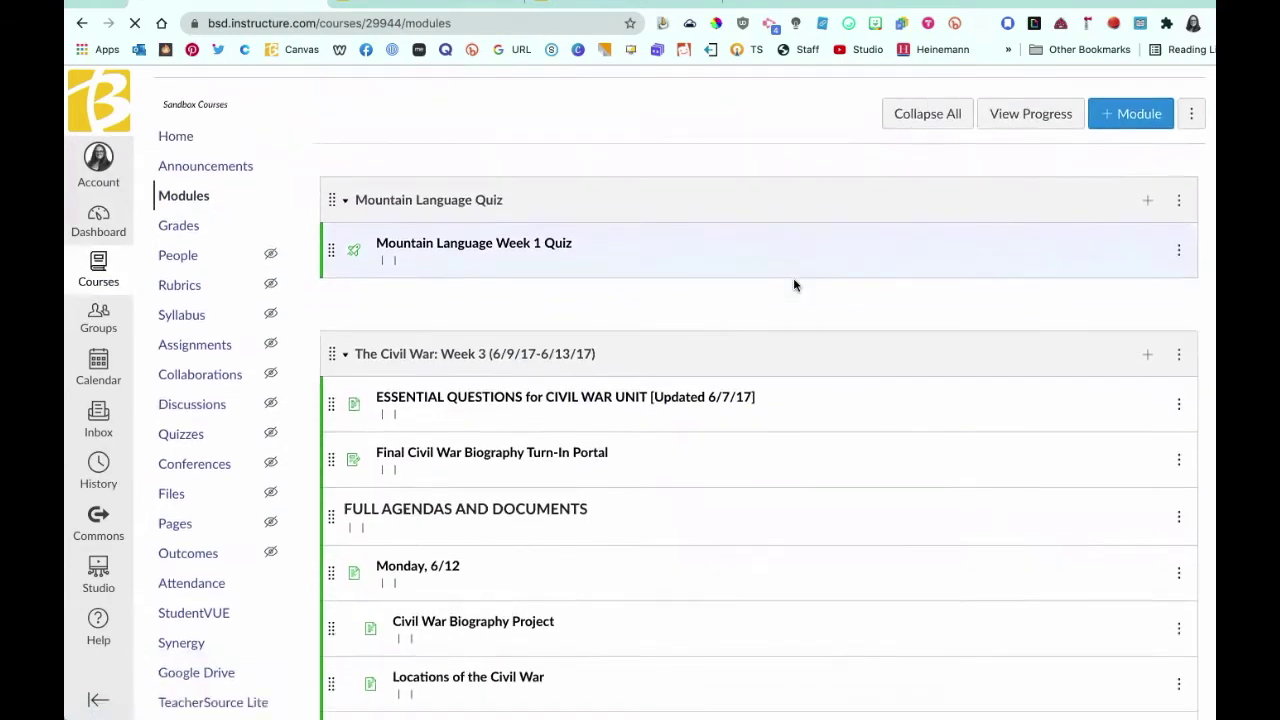
pyautogui.scroll(-10, 794, 286)
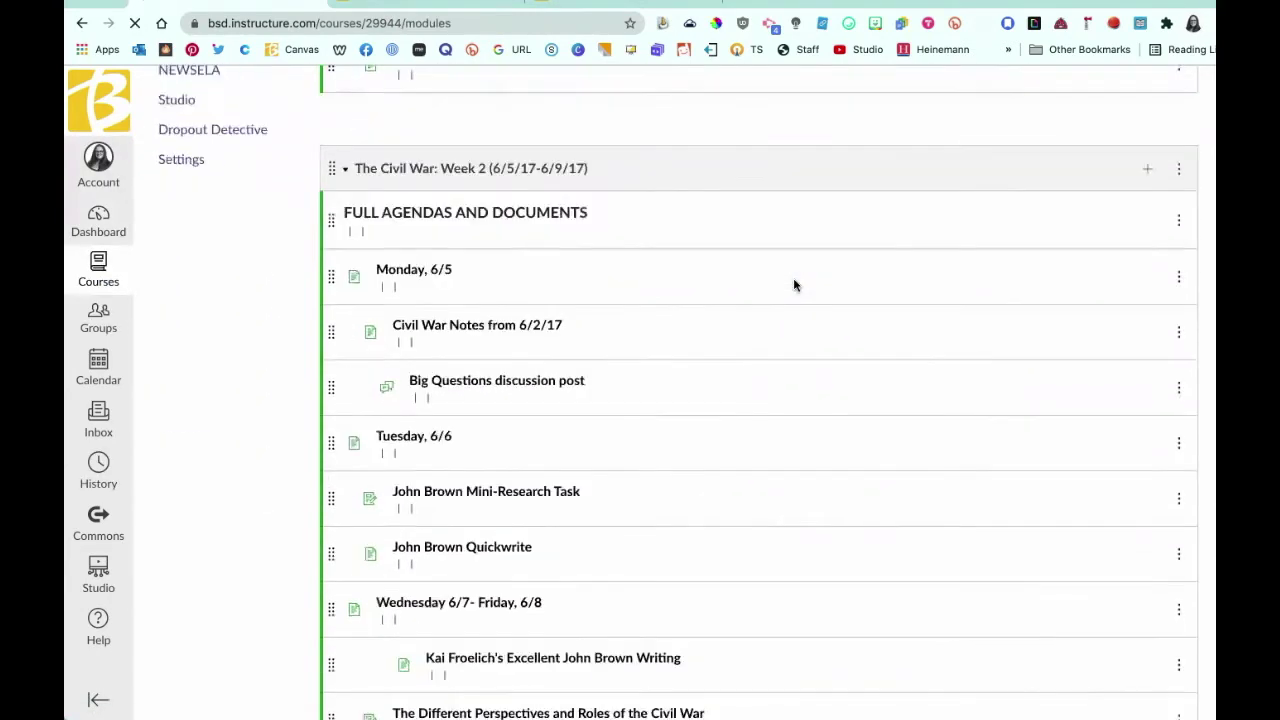
pyautogui.scroll(-12, 794, 286)
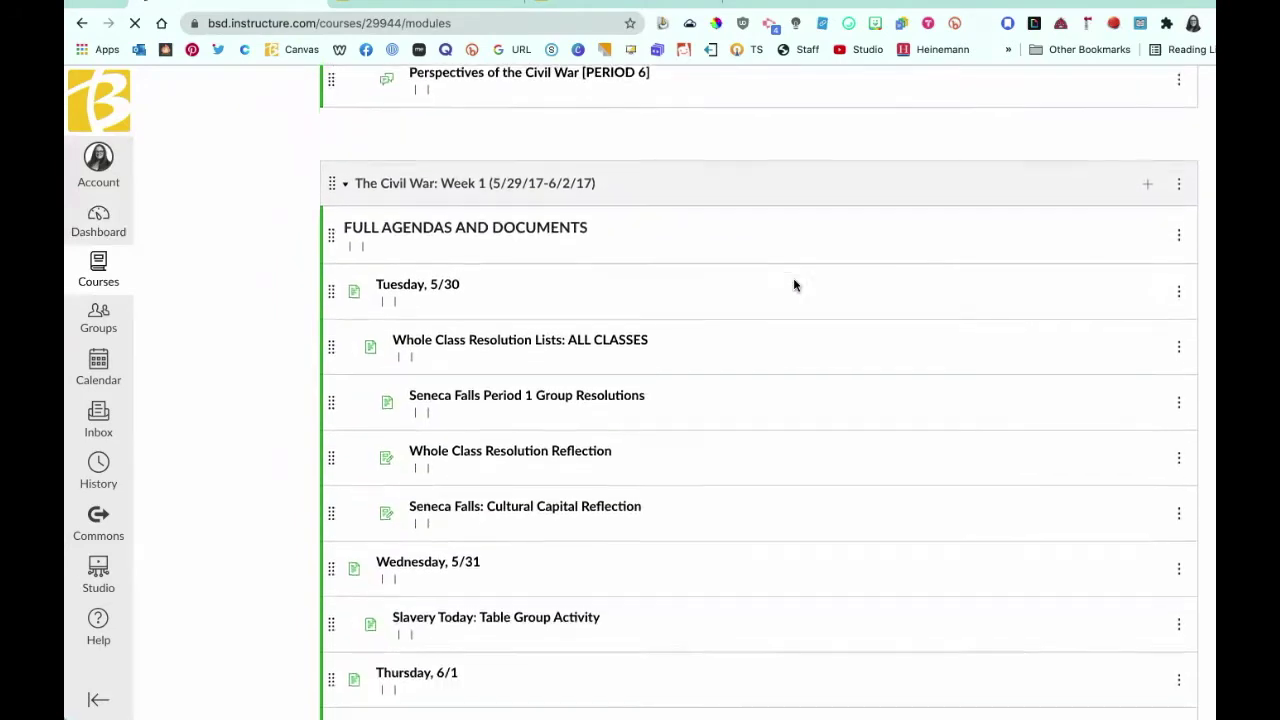
pyautogui.scroll(-3, 794, 286)
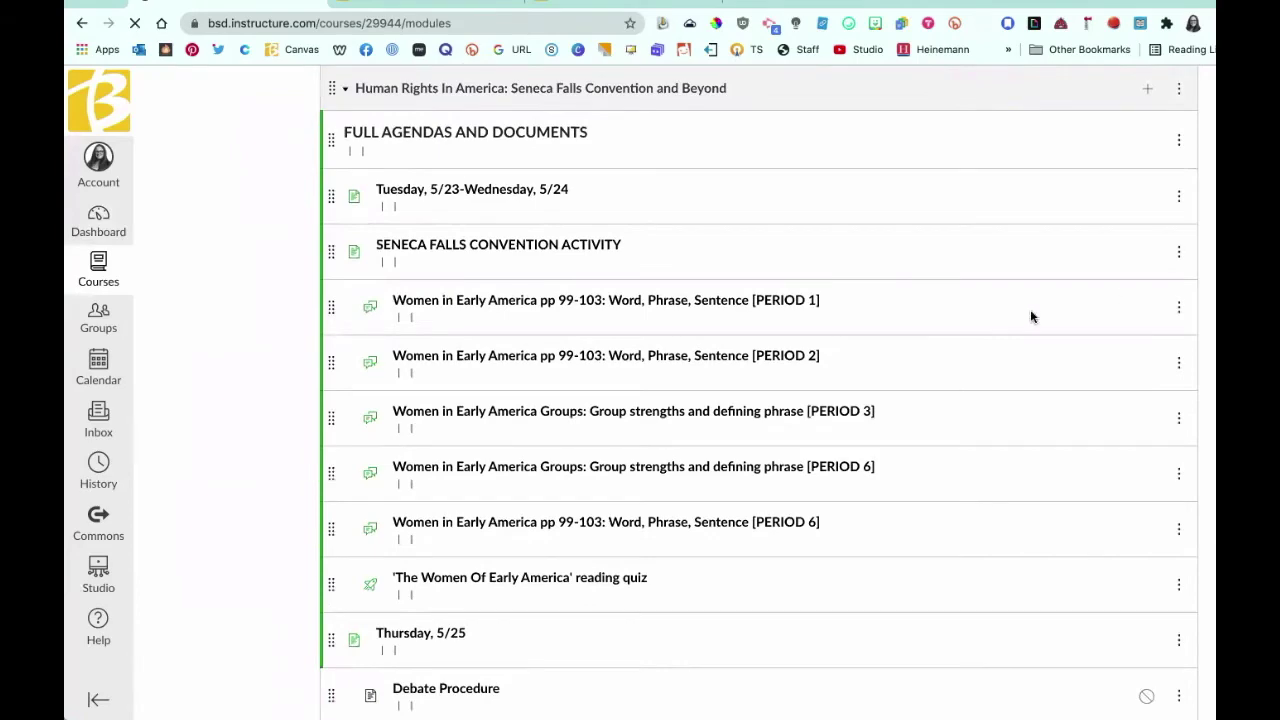
pyautogui.scroll(-14, 838, 346)
pyautogui.scroll(-2, 838, 343)
pyautogui.scroll(1, 838, 343)
pyautogui.scroll(12, 839, 347)
pyautogui.scroll(20, 839, 347)
pyautogui.scroll(8, 839, 347)
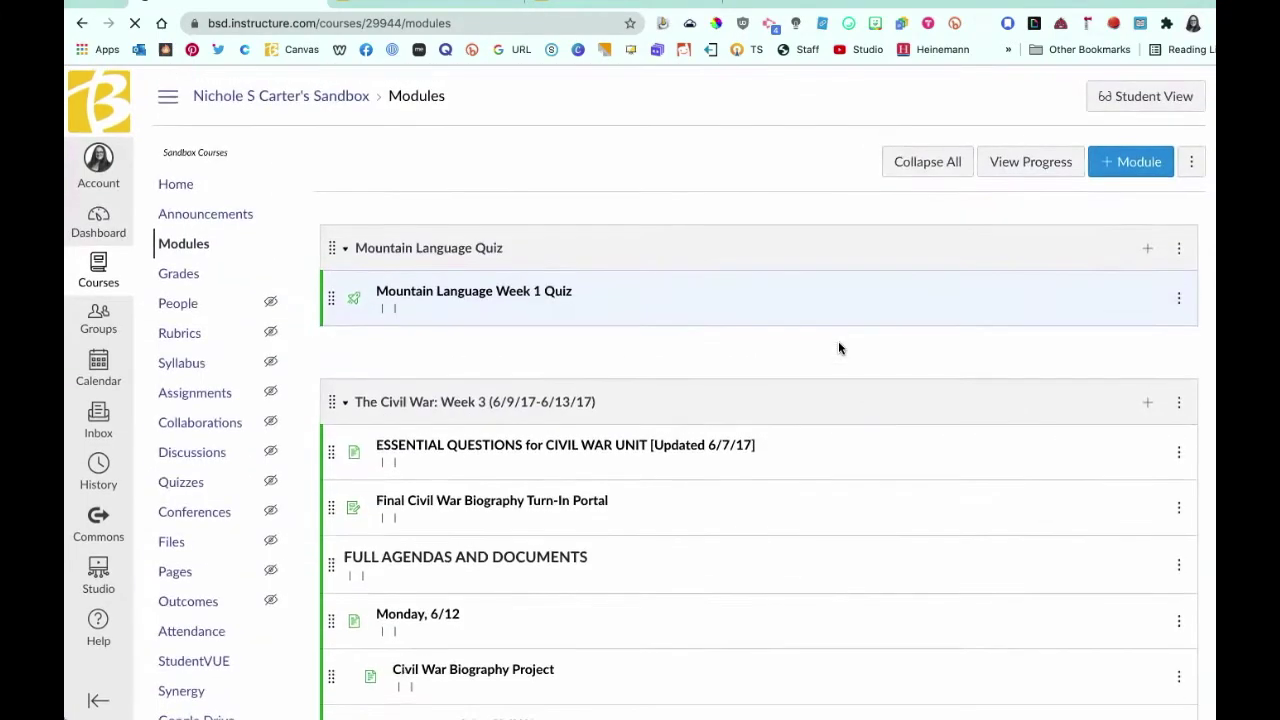
pyautogui.scroll(-4, 540, 285)
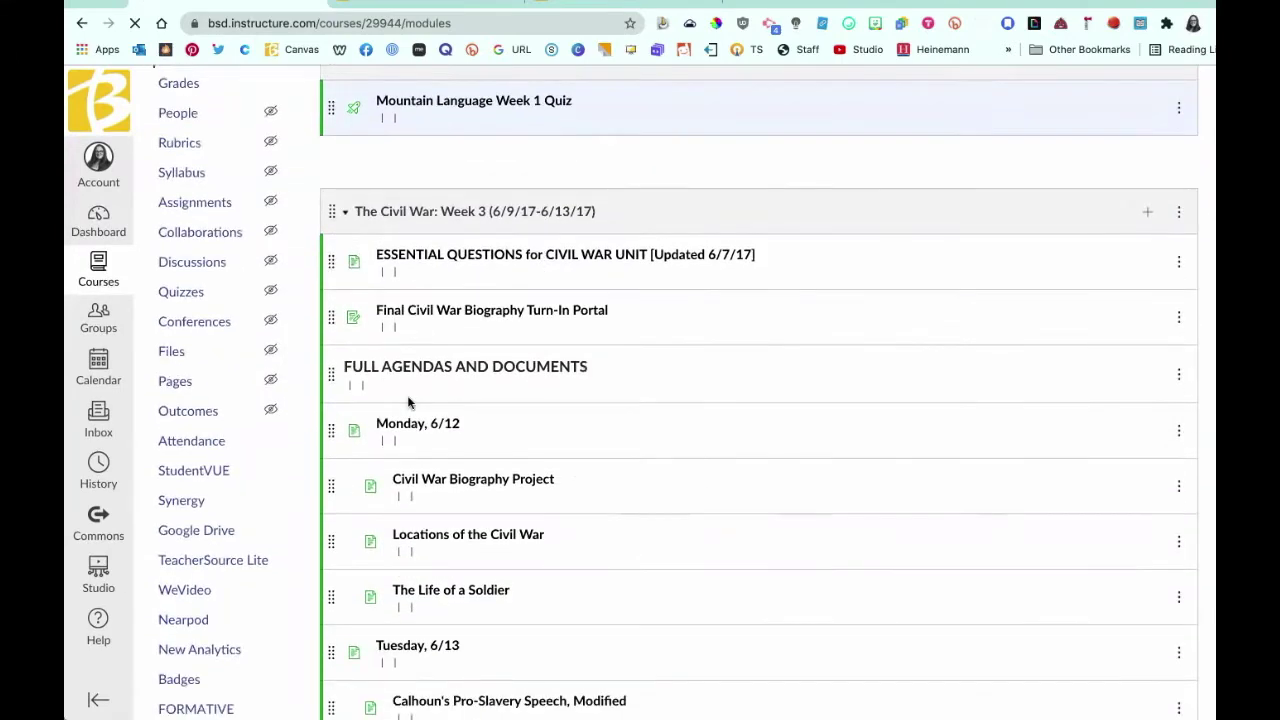
# - Reset all content of the sandbox course from its course settings and confirm the permanent deletion
pyautogui.click(84, 22)
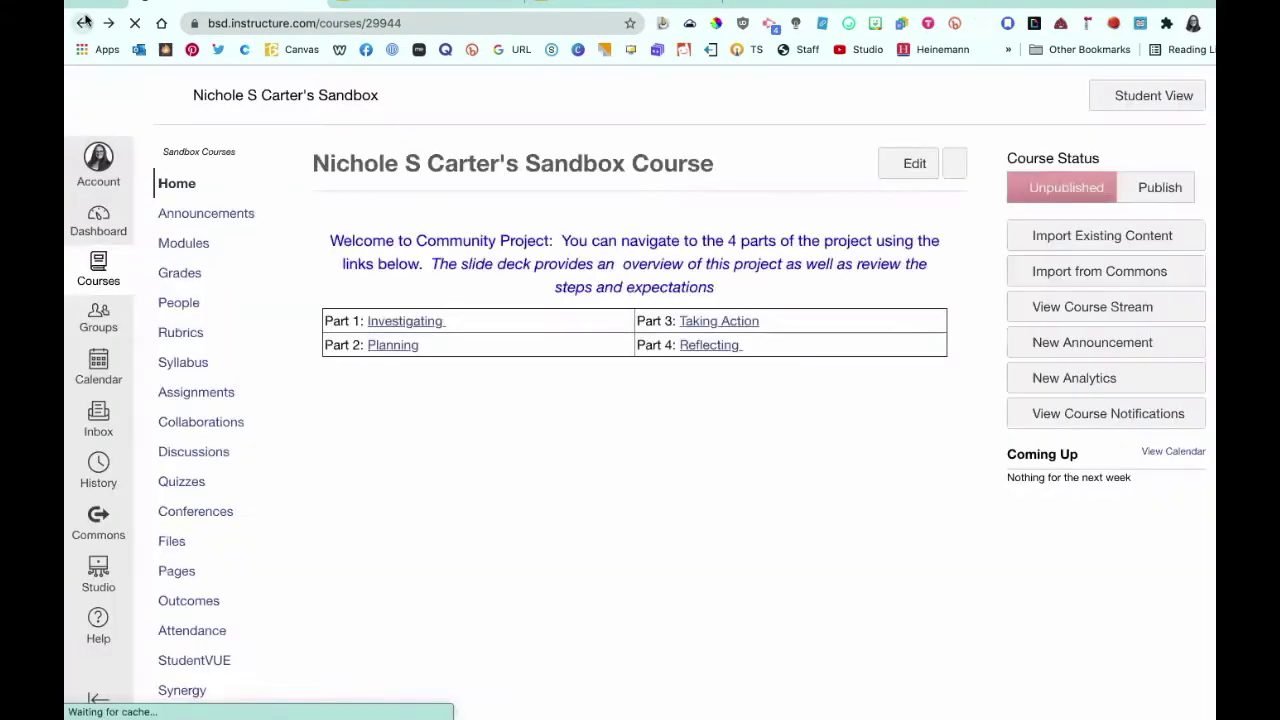
pyautogui.scroll(-4, 243, 534)
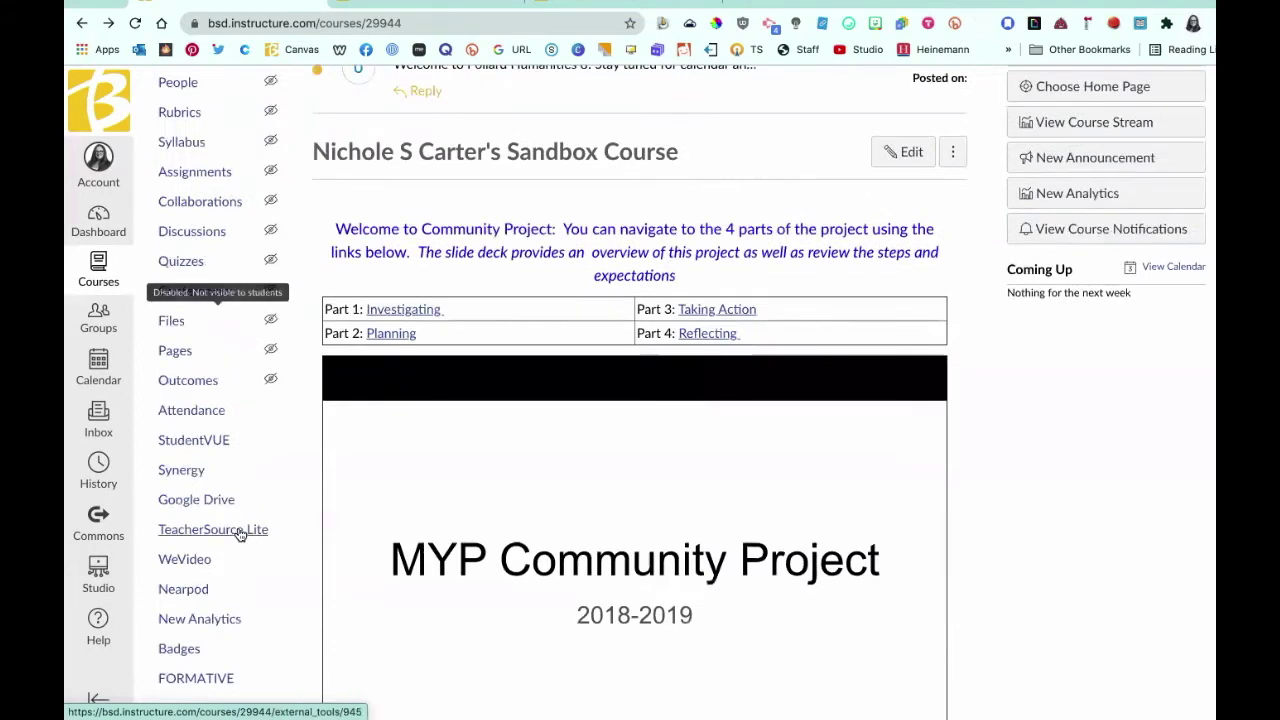
pyautogui.scroll(-4, 240, 535)
pyautogui.click(180, 656)
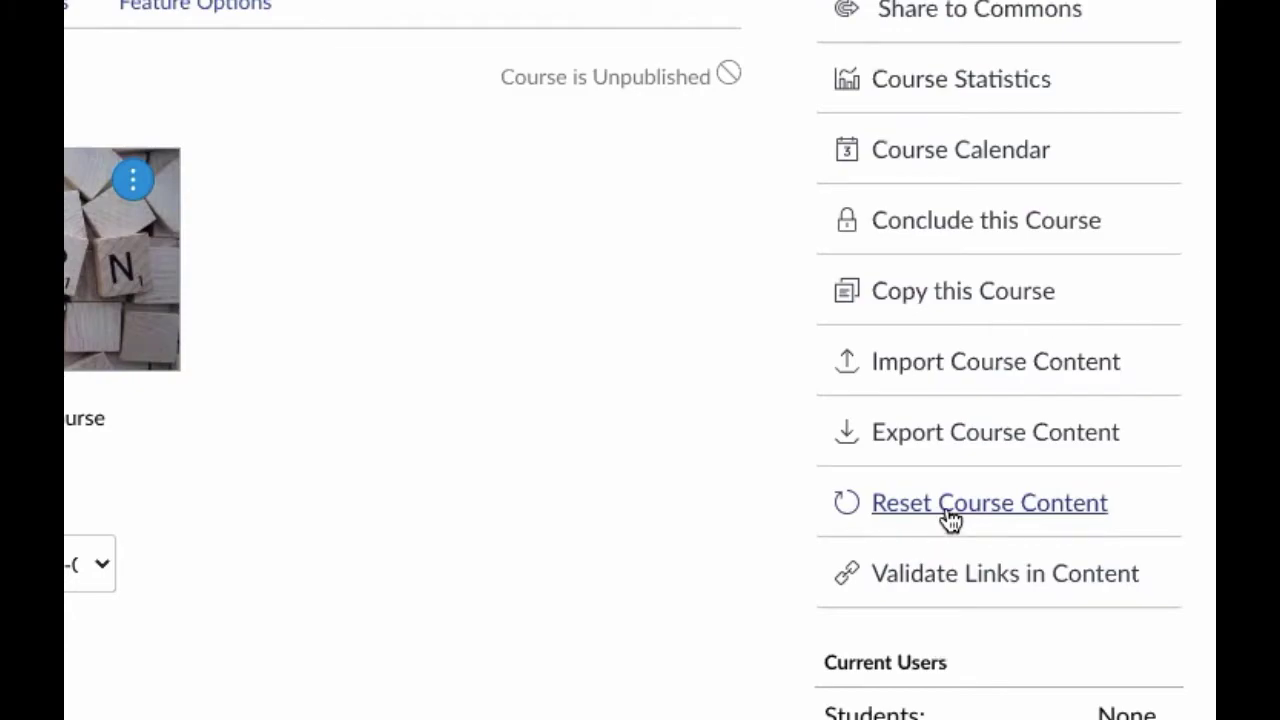
pyautogui.click(950, 510)
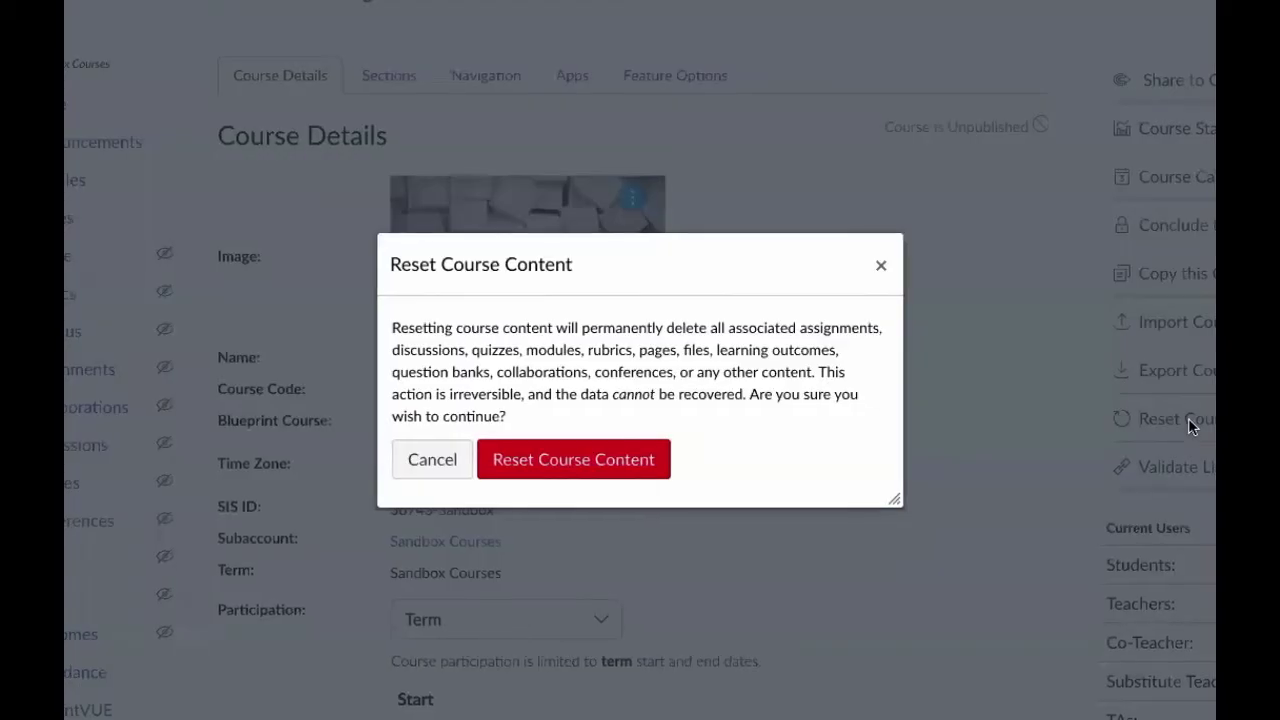
pyautogui.click(578, 466)
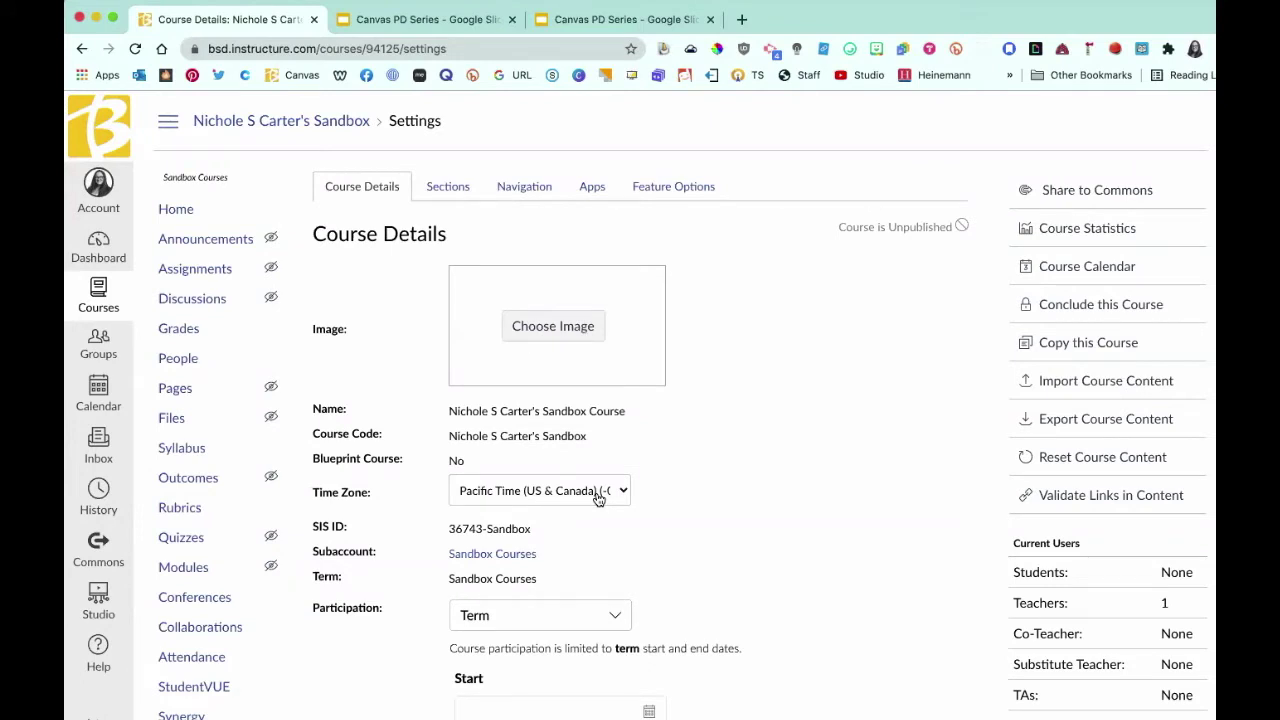
# - Return to the dashboard and examine the published and unpublished course cards, including the reset sandbox course
pyautogui.click(98, 252)
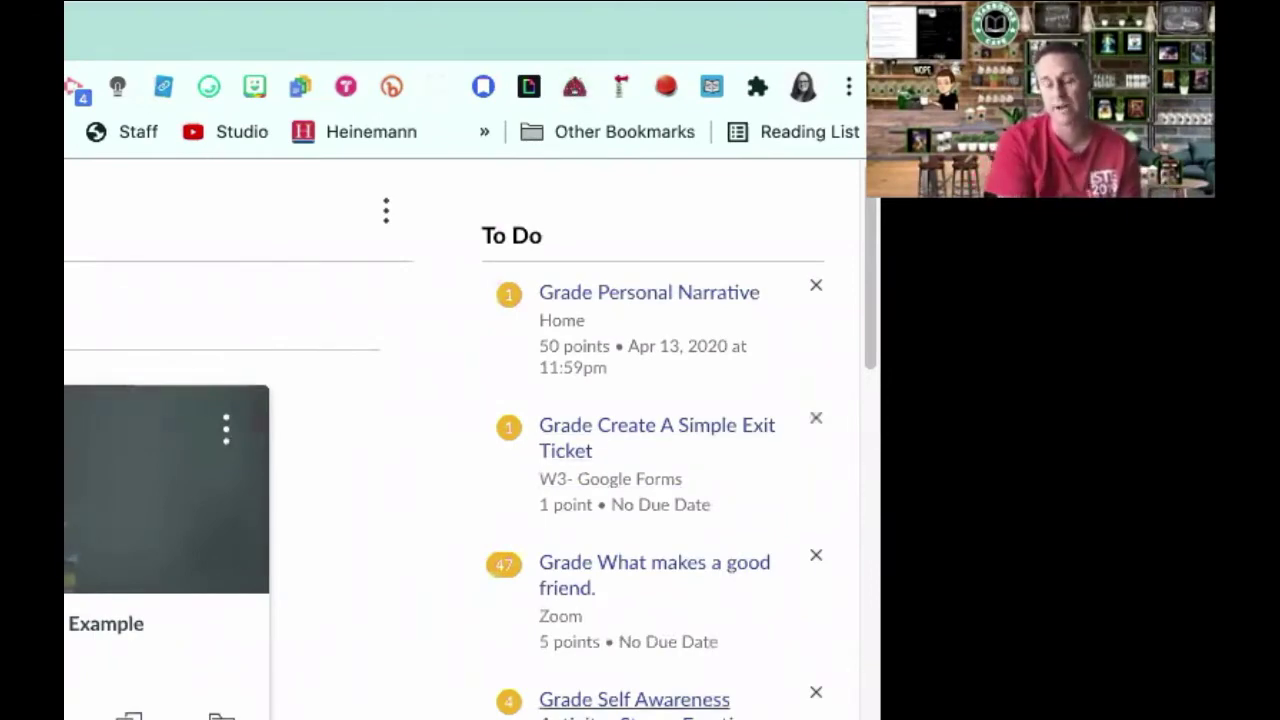
pyautogui.scroll(-6, 470, 456)
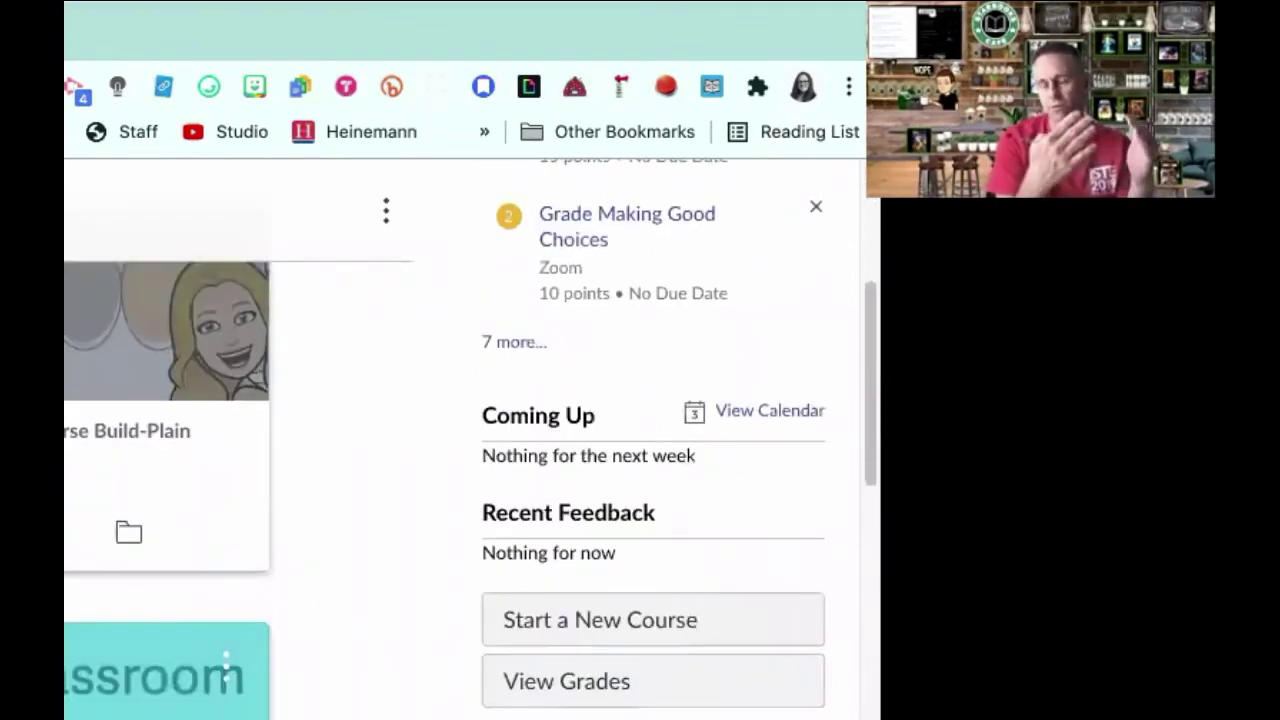
pyautogui.scroll(-5, 470, 440)
pyautogui.scroll(-3, 470, 440)
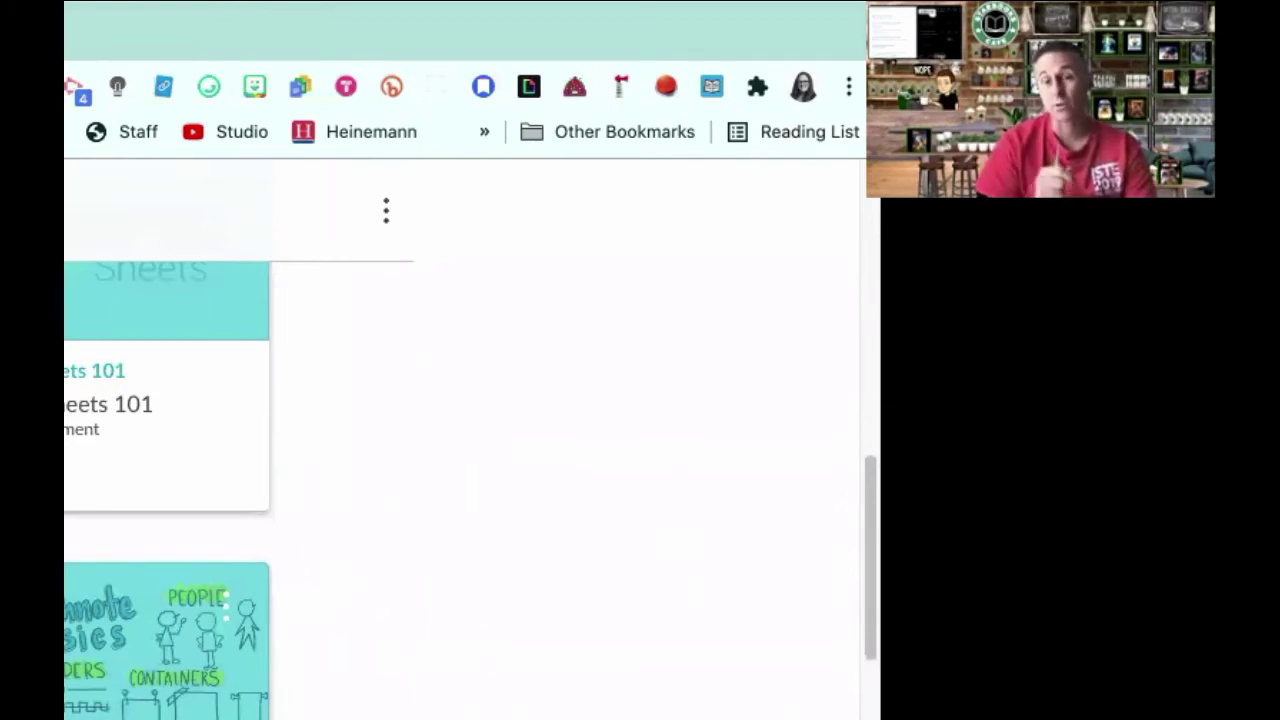
pyautogui.scroll(-8, 470, 490)
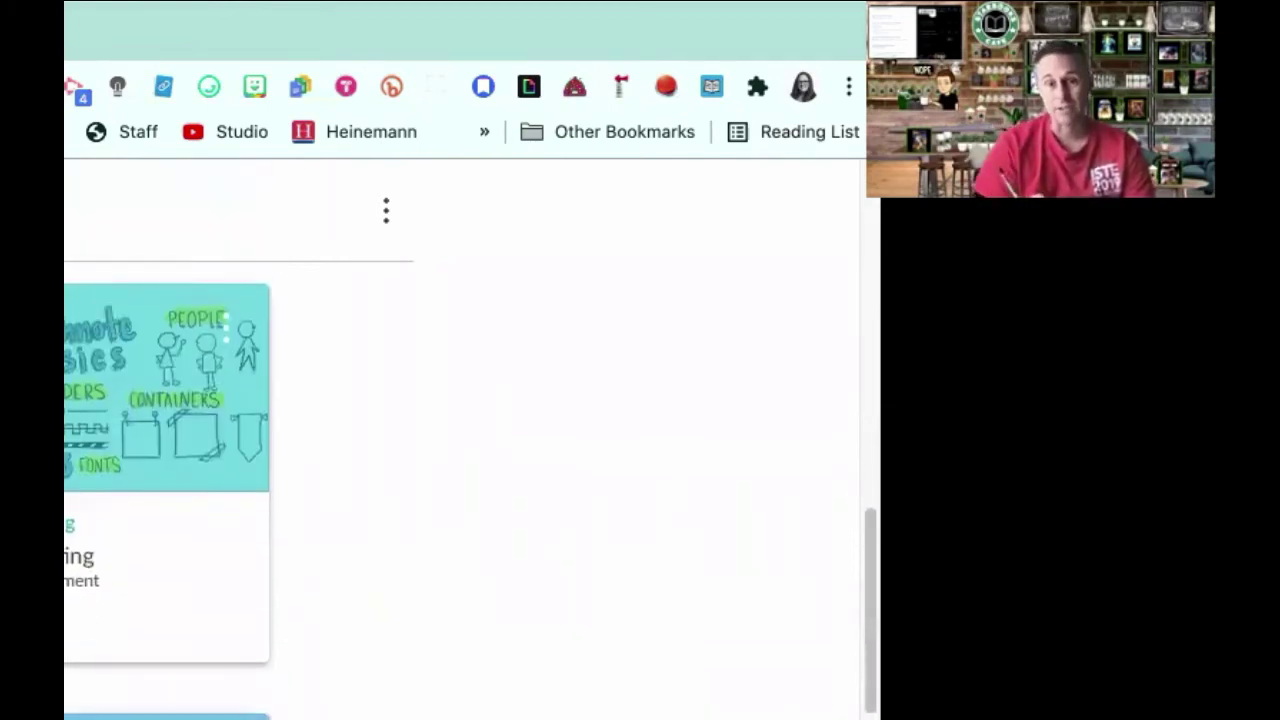
pyautogui.scroll(-8, 470, 440)
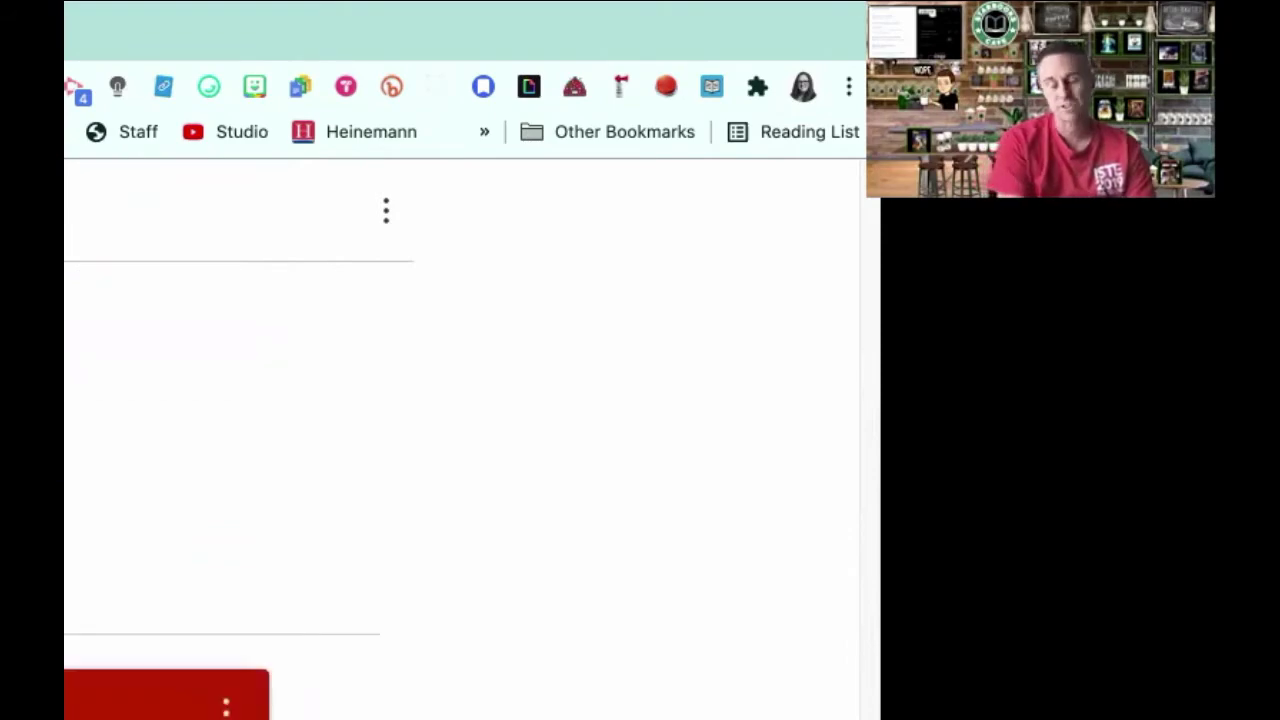
pyautogui.scroll(-5, 470, 440)
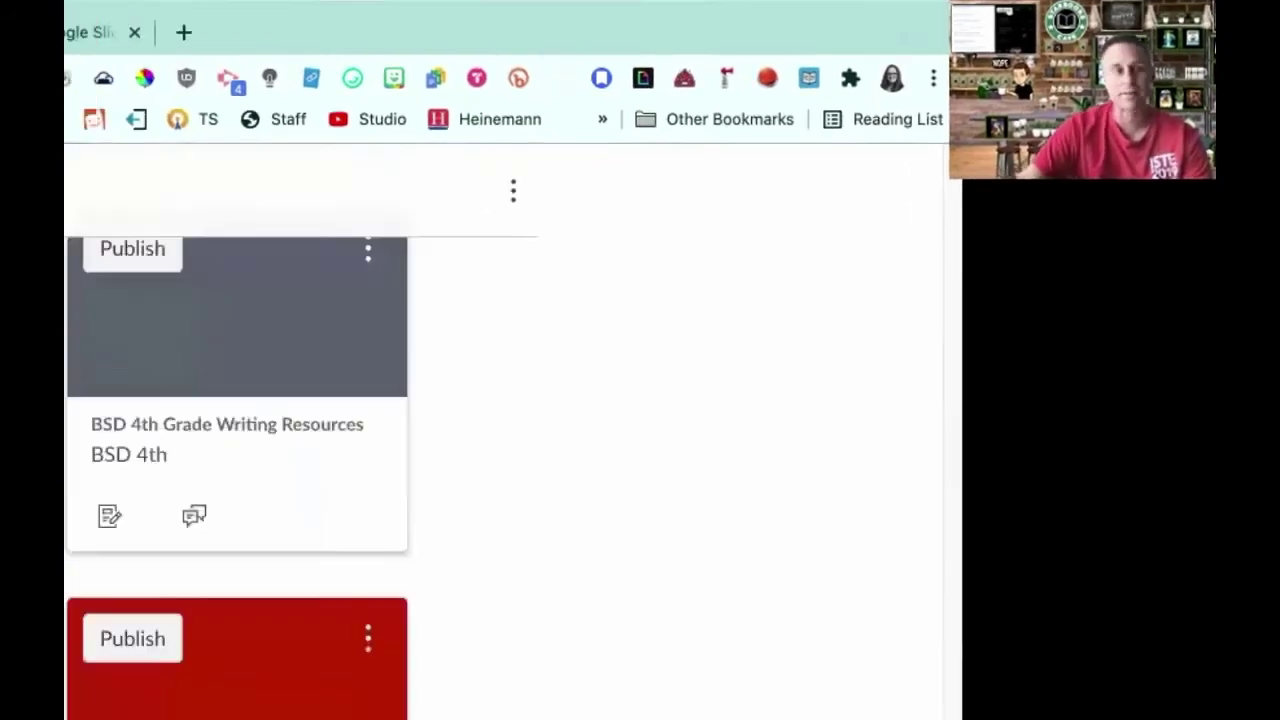
pyautogui.scroll(1, 953, 487)
pyautogui.scroll(-3, 953, 487)
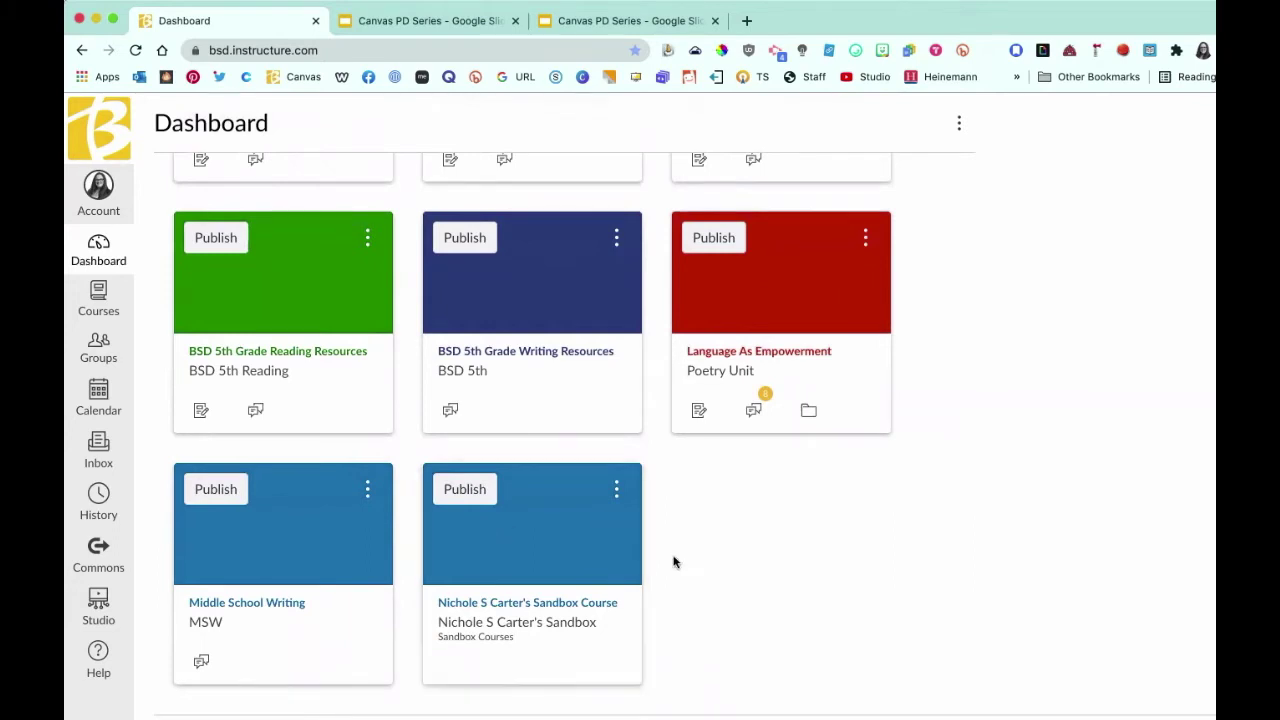
pyautogui.scroll(1, 738, 538)
pyautogui.scroll(-1, 738, 538)
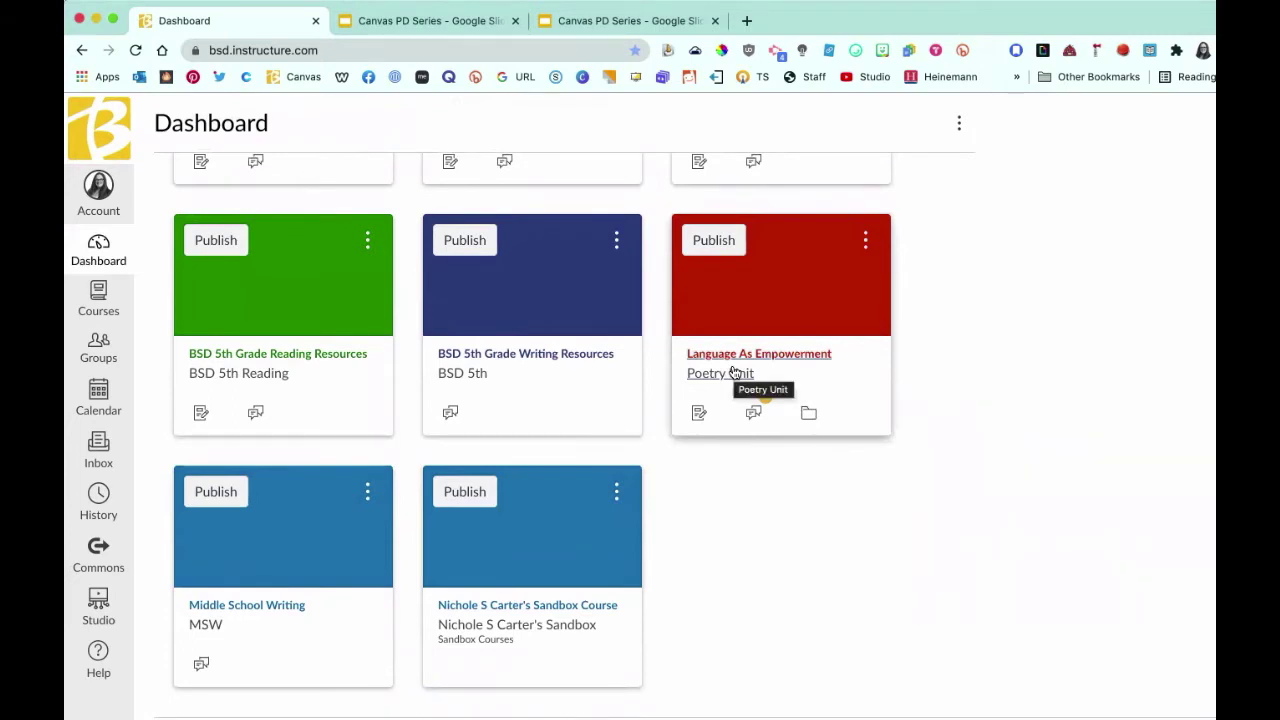
pyautogui.scroll(5, 733, 373)
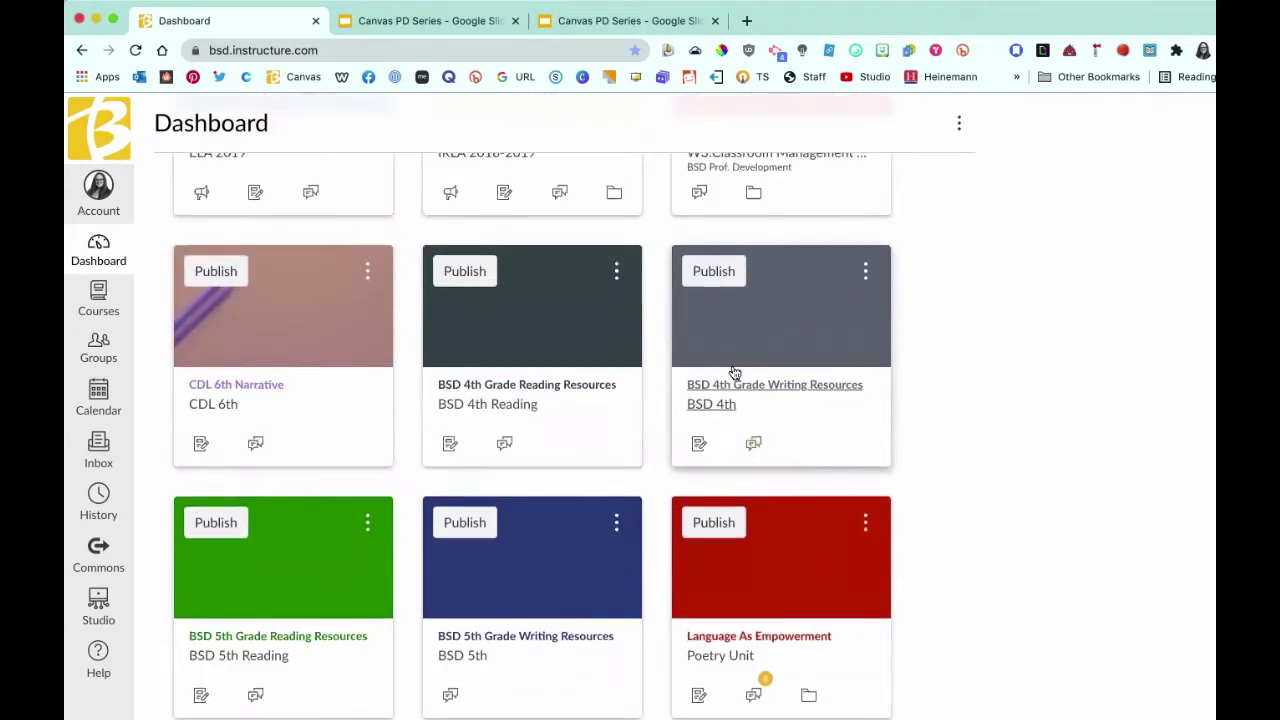
pyautogui.scroll(5, 733, 373)
pyautogui.scroll(5, 733, 372)
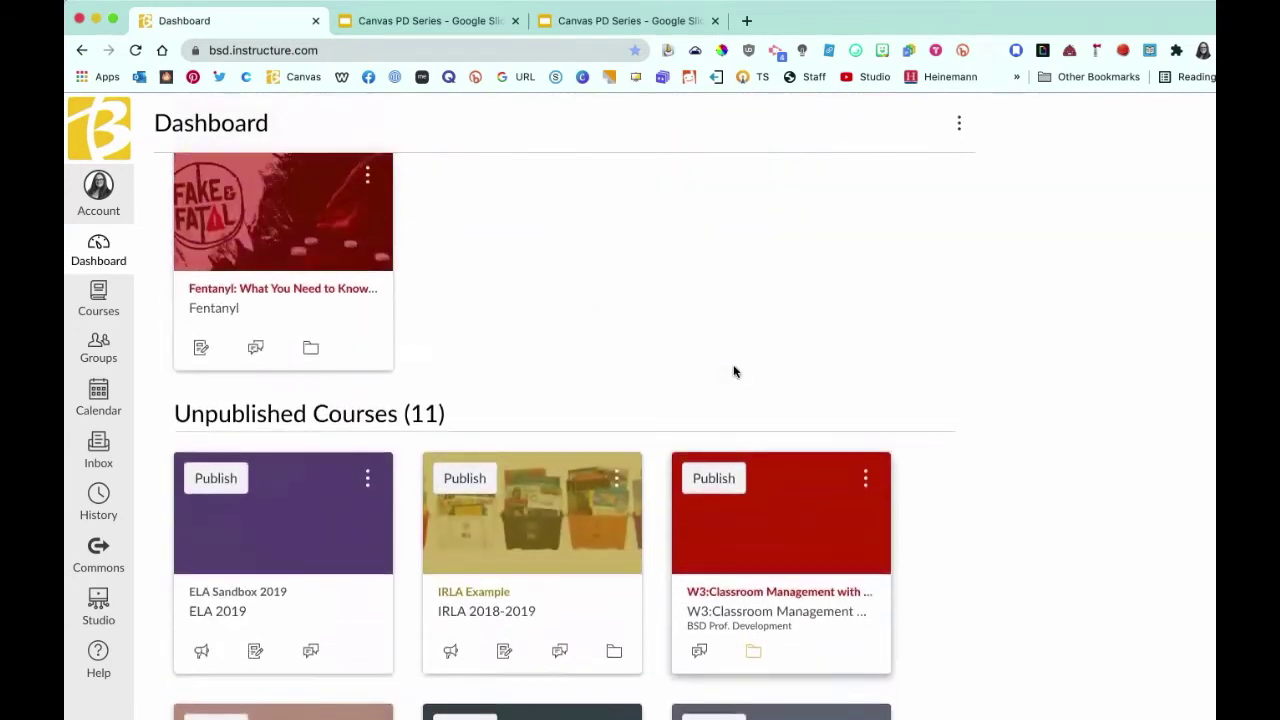
pyautogui.scroll(1, 733, 372)
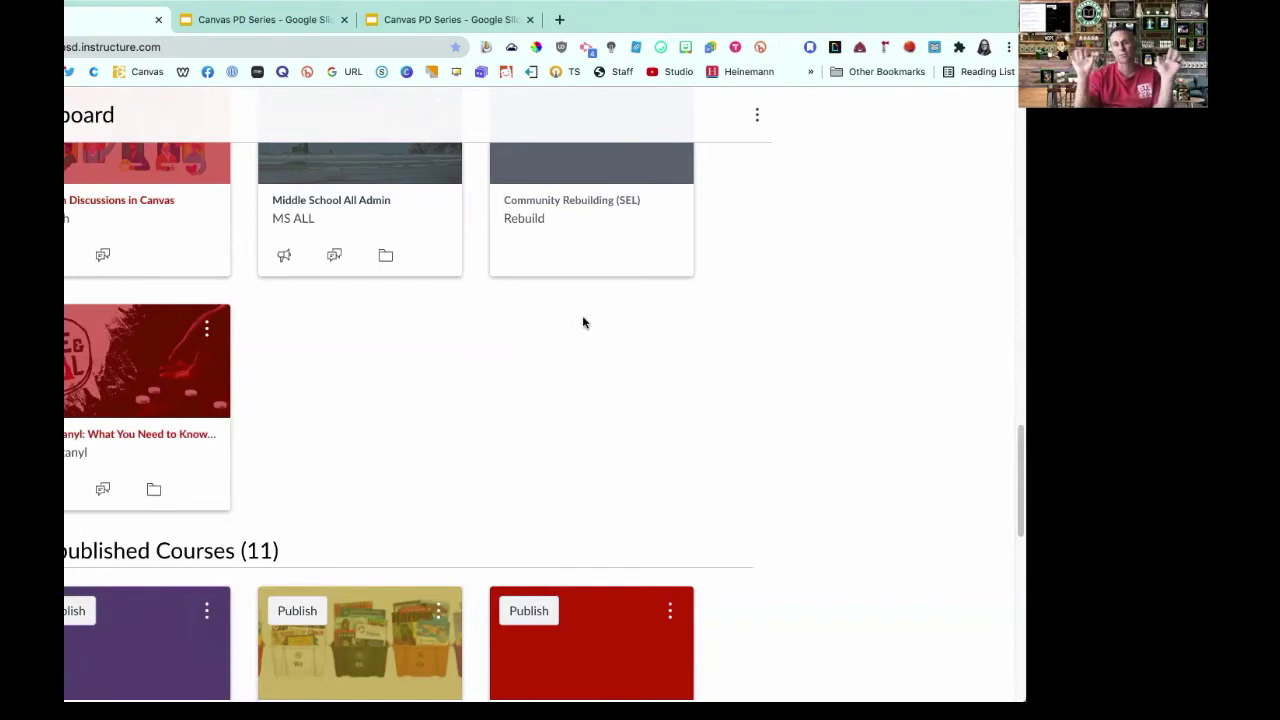
# - Consult the Grade Level/Department Sandbox slide, and open the form for starting a new course from the Canvas dashboard
pyautogui.click(489, 20)
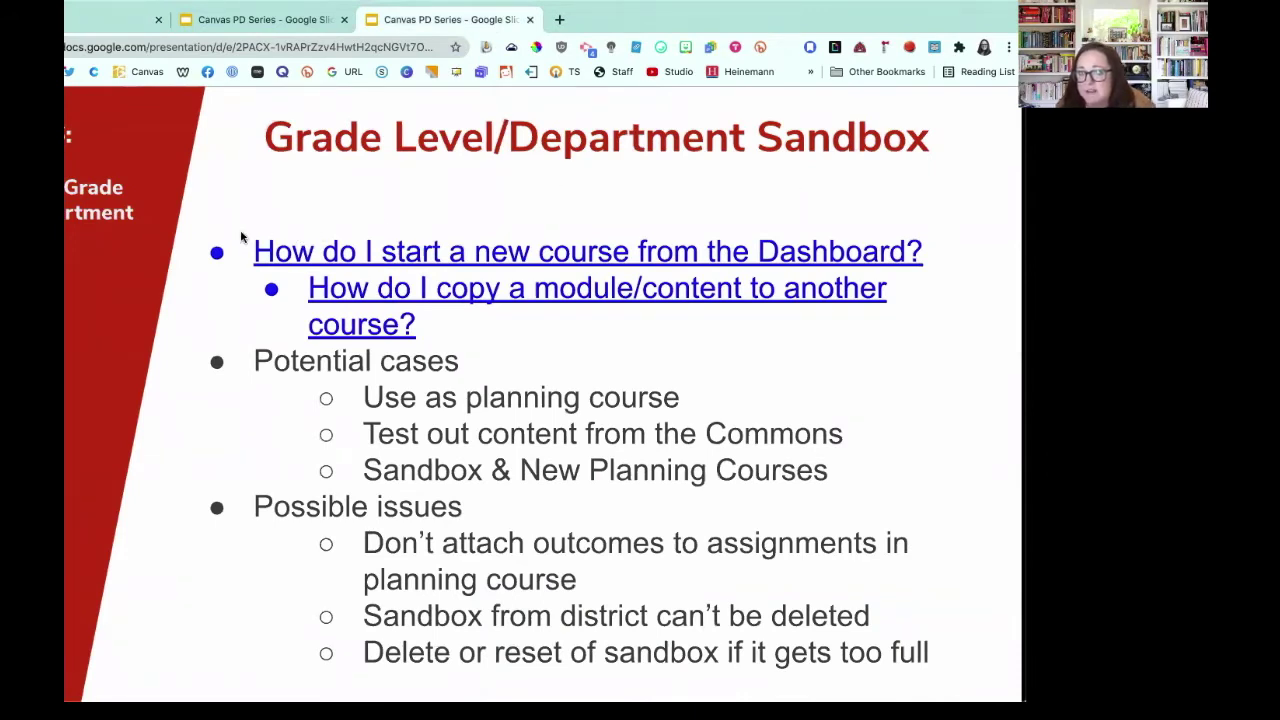
pyautogui.click(70, 26)
pyautogui.scroll(2, 694, 259)
pyautogui.scroll(15, 694, 259)
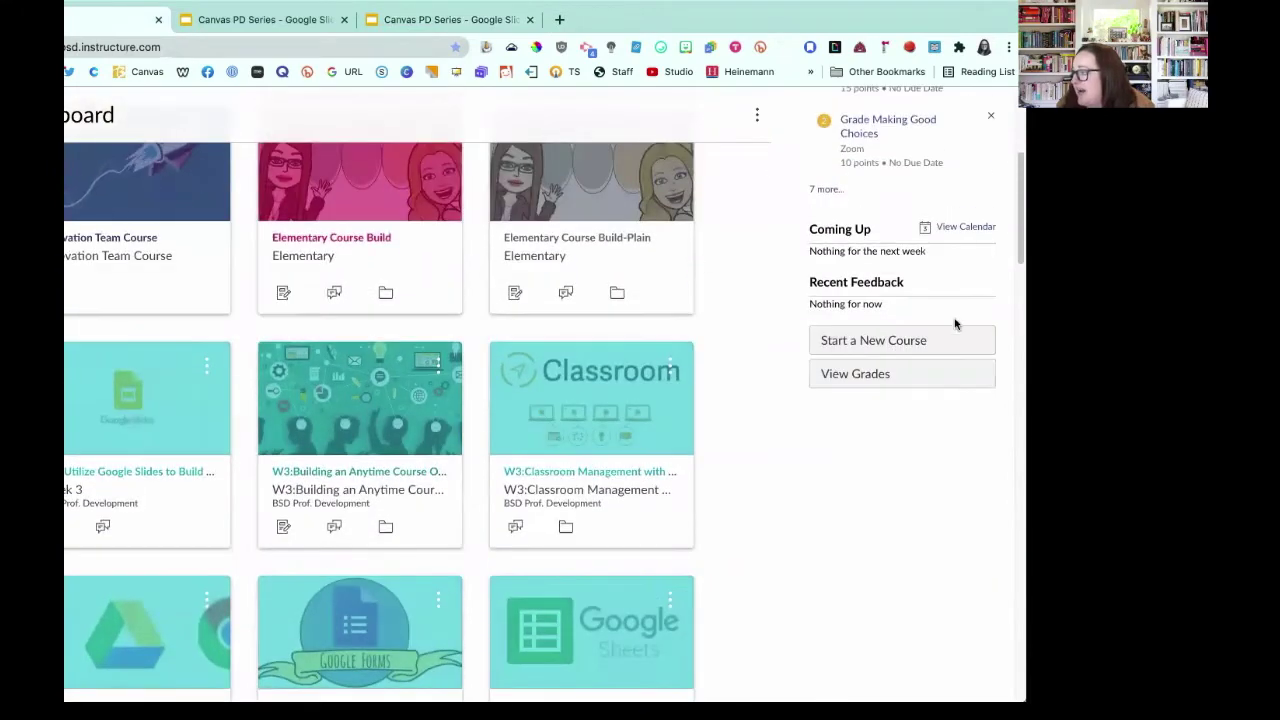
pyautogui.click(910, 341)
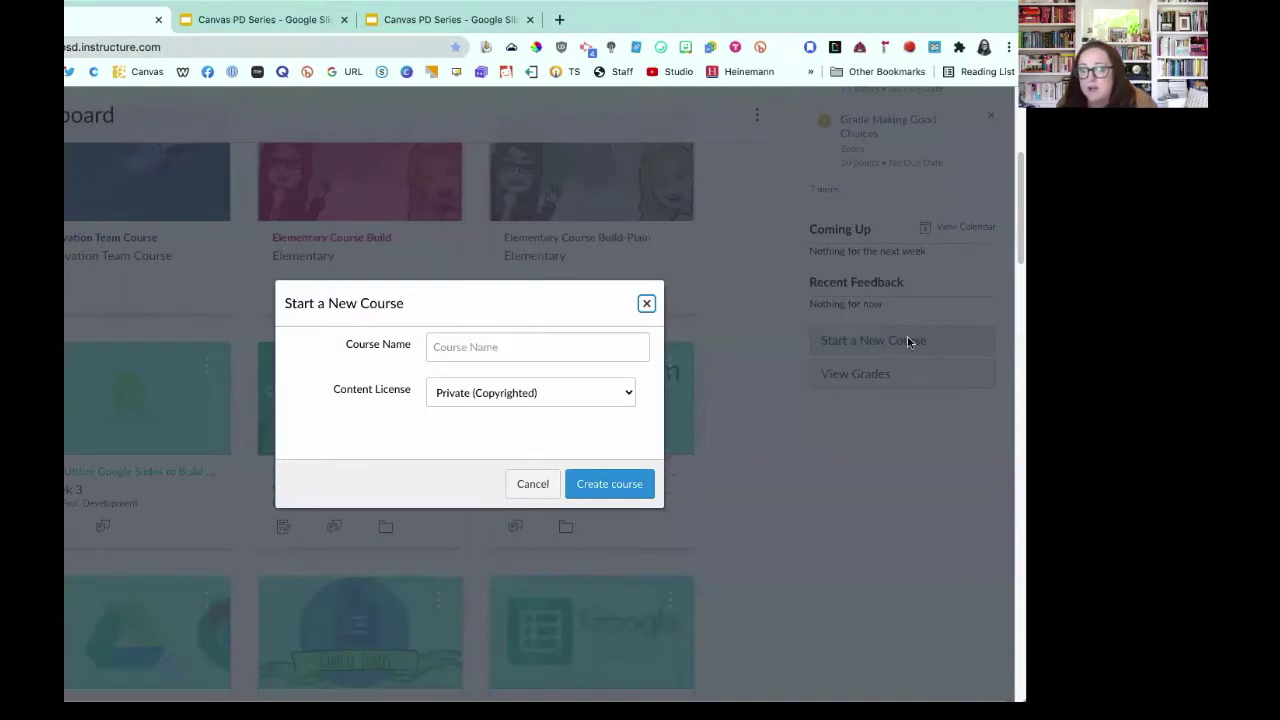